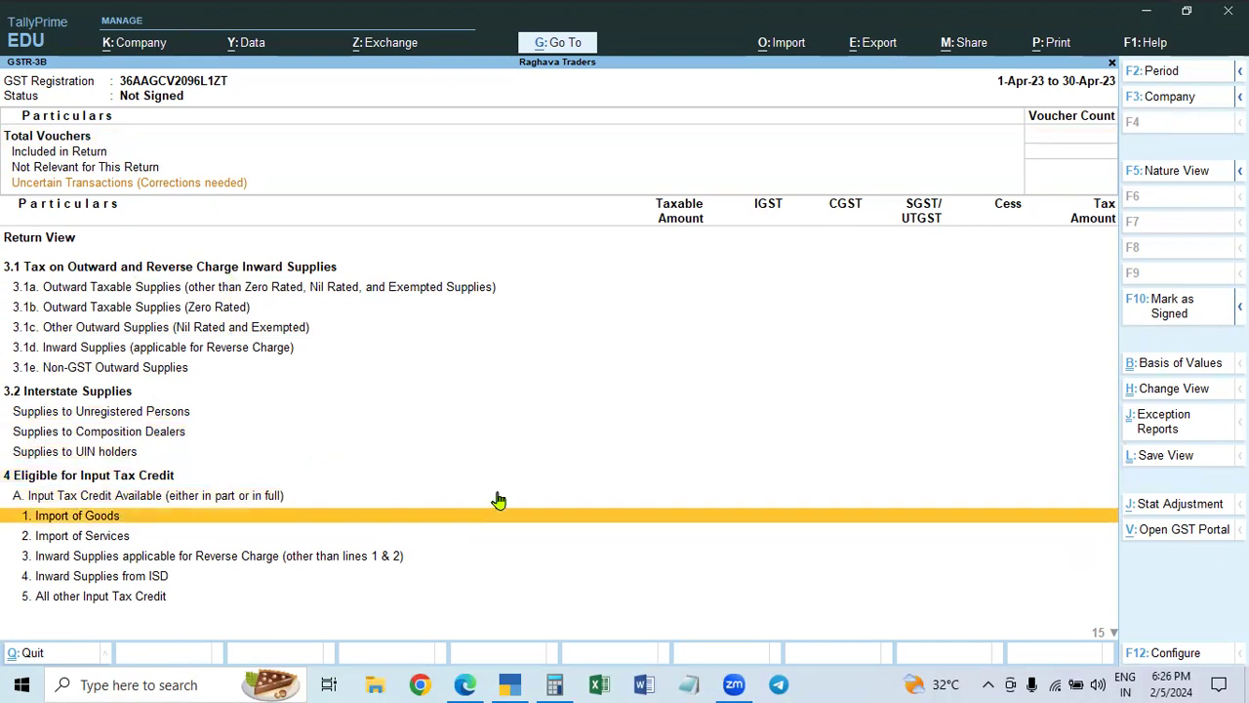
# Step: Examine section 4 of the GSTR-3B return, from Import of Goods to the reclaimed ITC row, and highlight All other Input Tax Credit
pyautogui.press('Down')
pyautogui.press('Down')
pyautogui.press('Down')
pyautogui.press('Down')
pyautogui.press('Down')
pyautogui.press('Down')
pyautogui.press('Down')
pyautogui.press('Down')
pyautogui.press('Down')
pyautogui.press('Down')
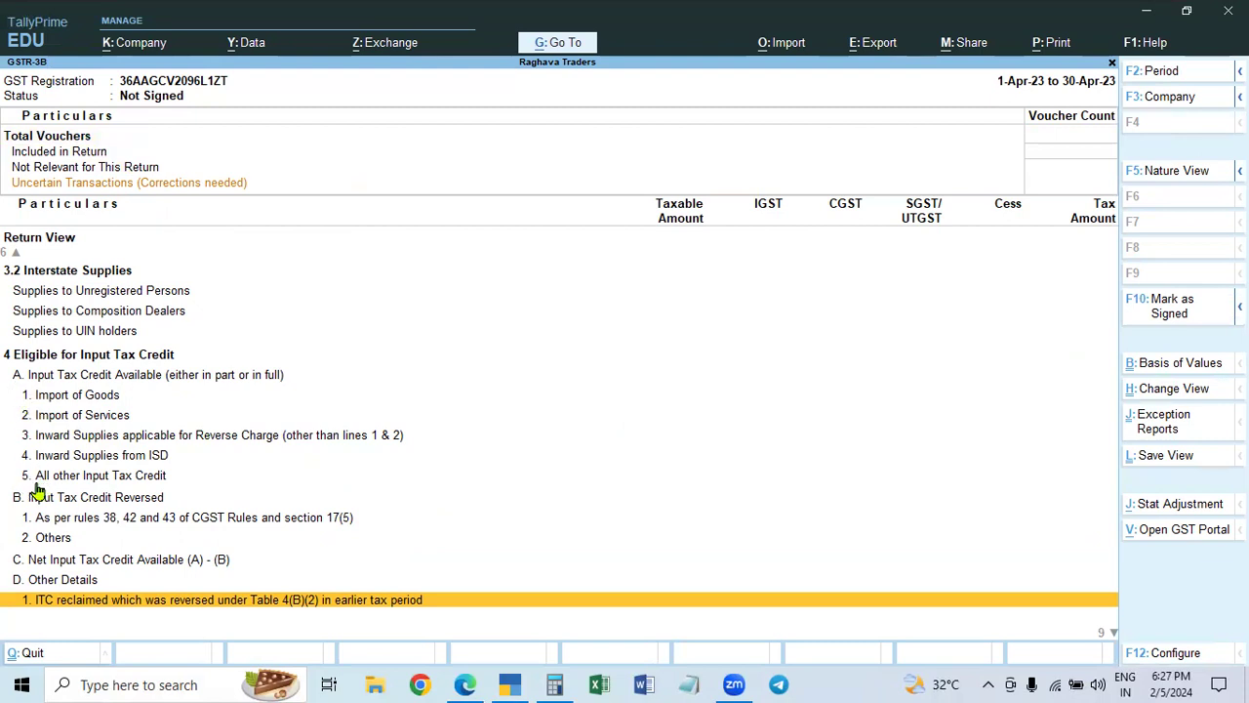
pyautogui.click(154, 478)
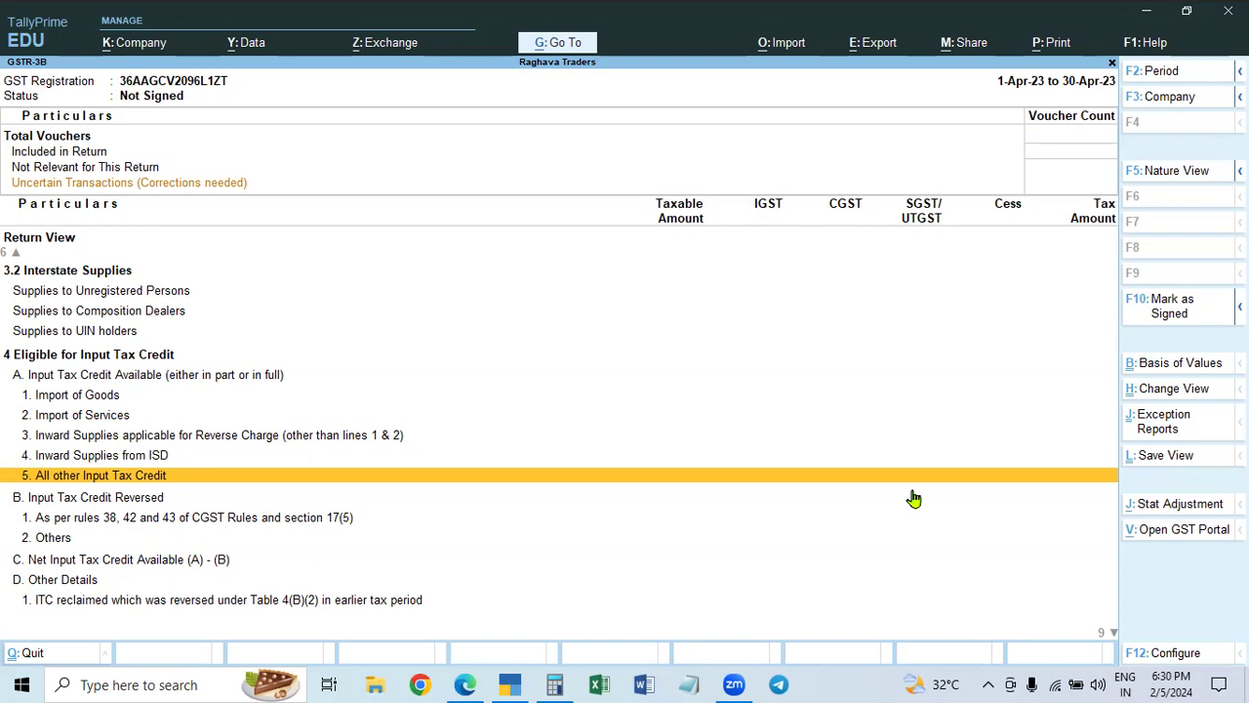
# Step: Switch to Calculator and compute 100000 × 8000 ÷ 10000, then return to the GSTR-3B report
pyautogui.click(563, 683)
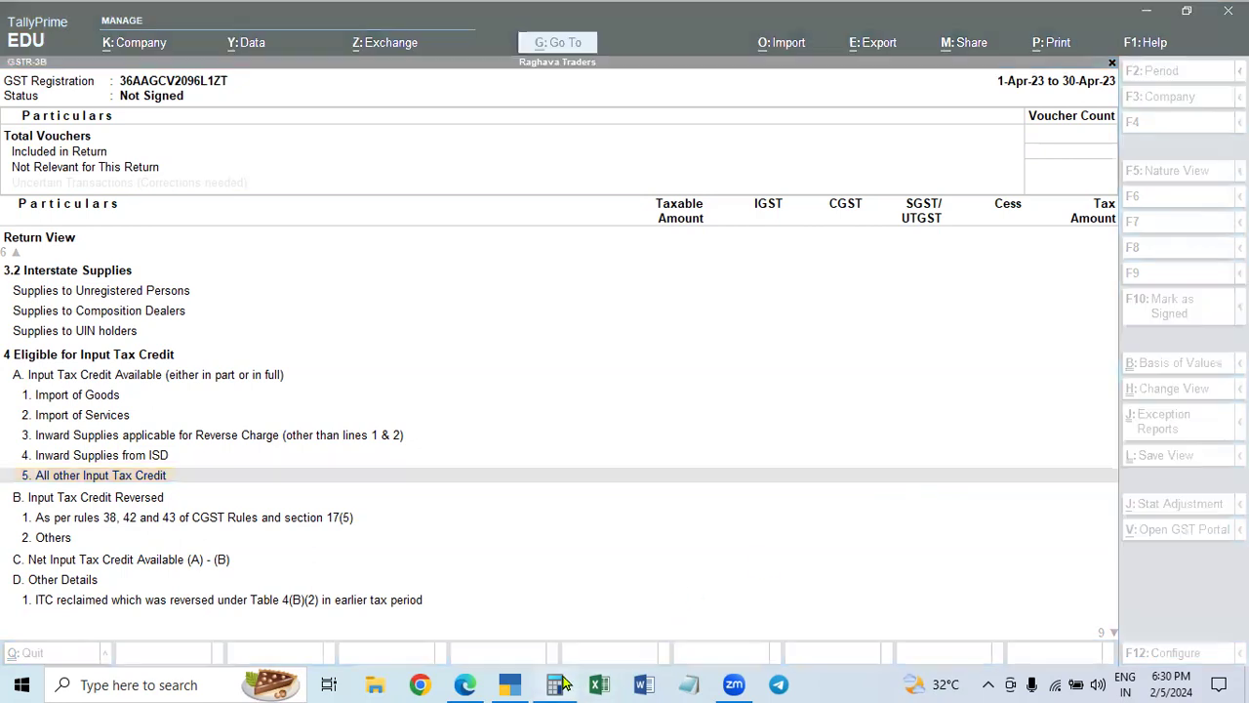
pyautogui.write('100000')
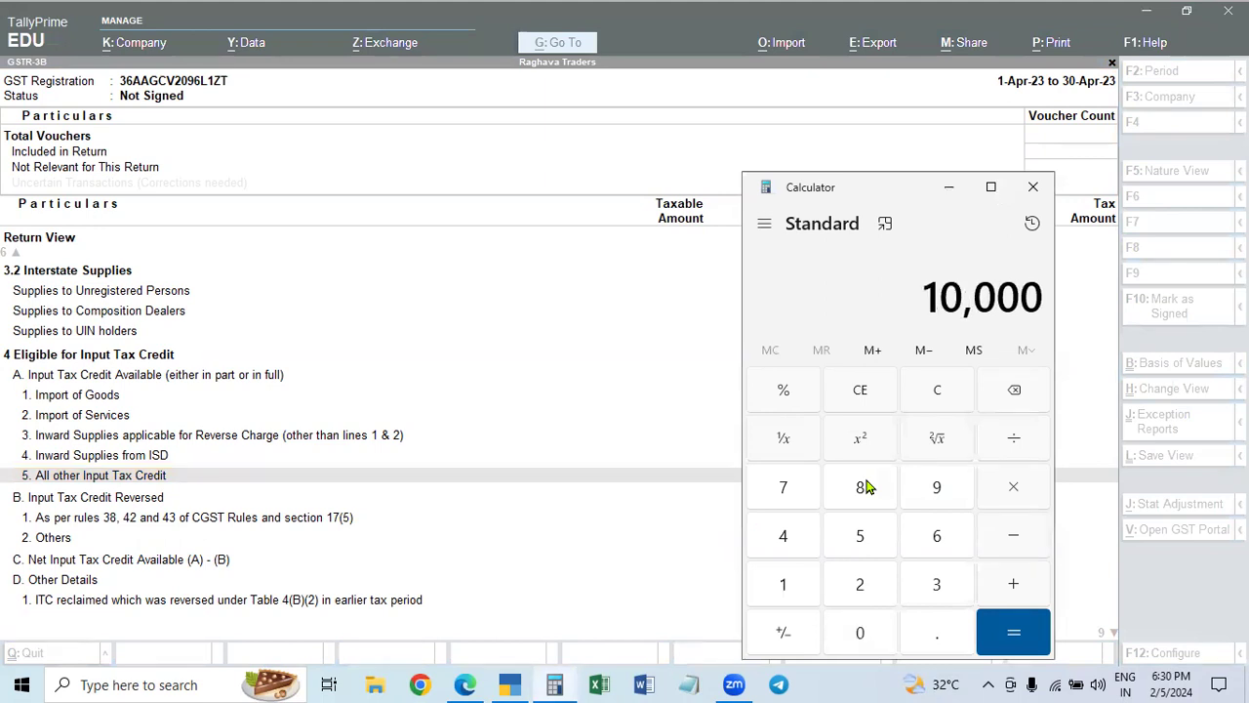
pyautogui.press('Escape')
pyautogui.write('100000')
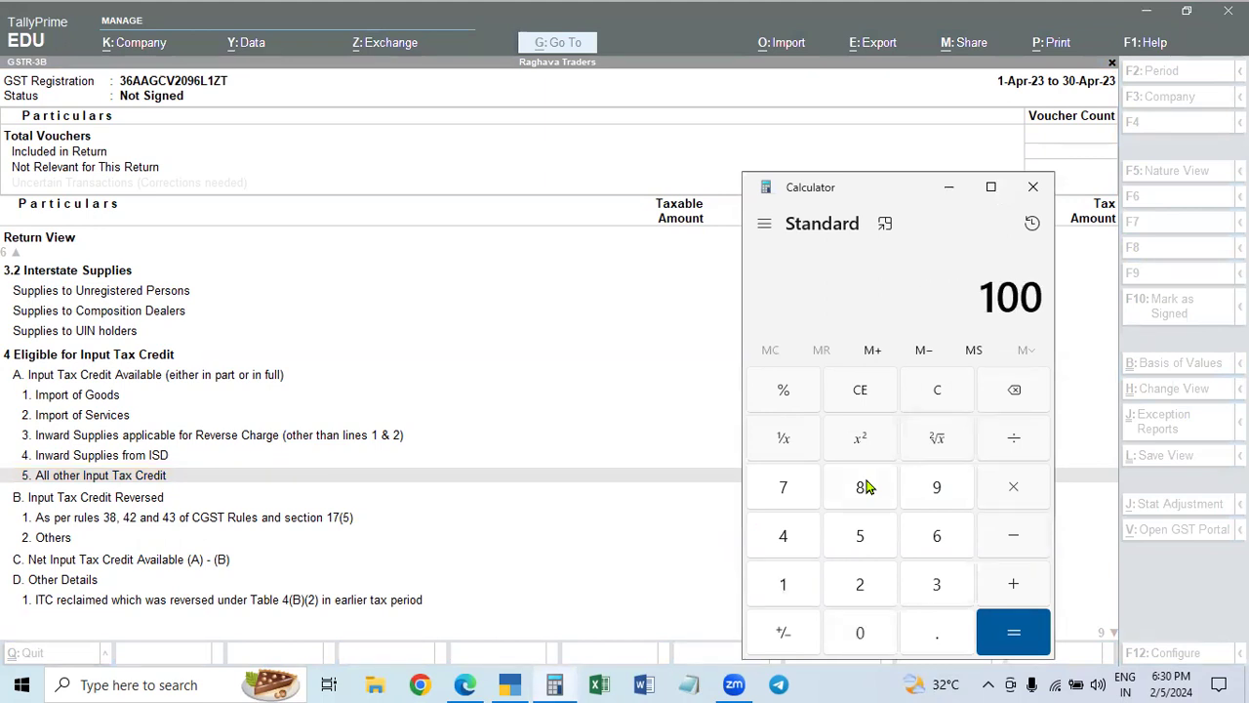
pyautogui.press('*')
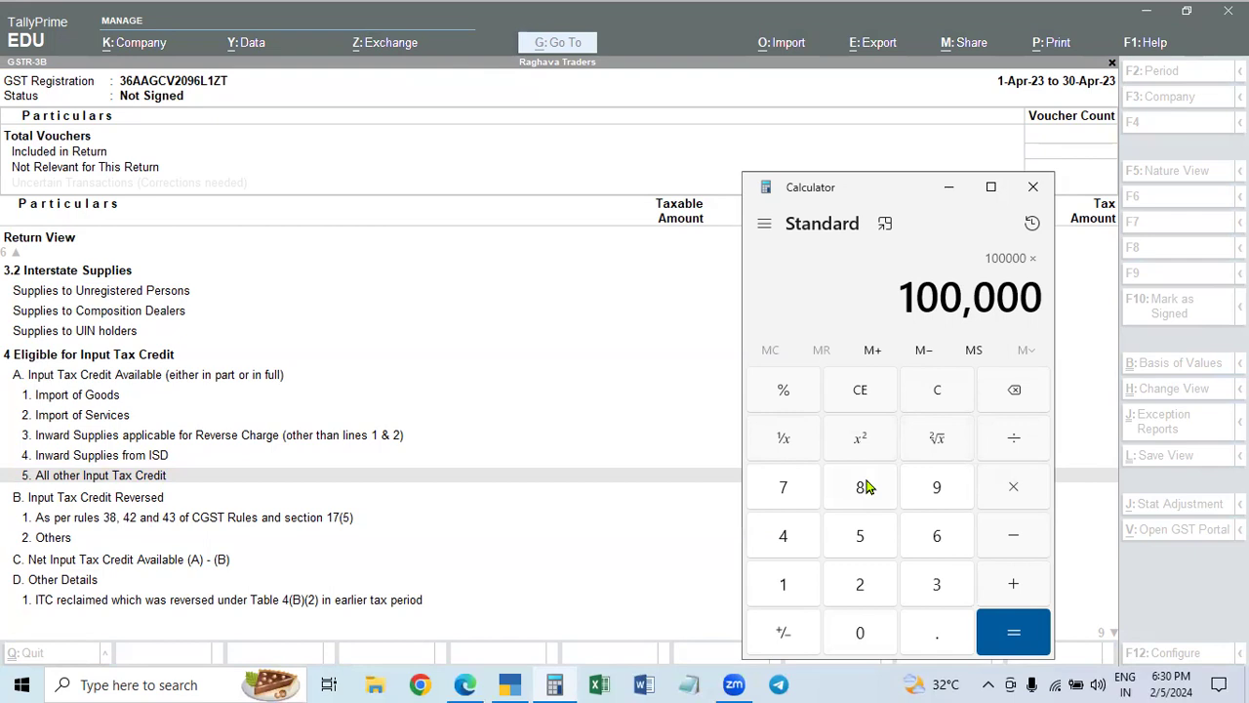
pyautogui.write('8000')
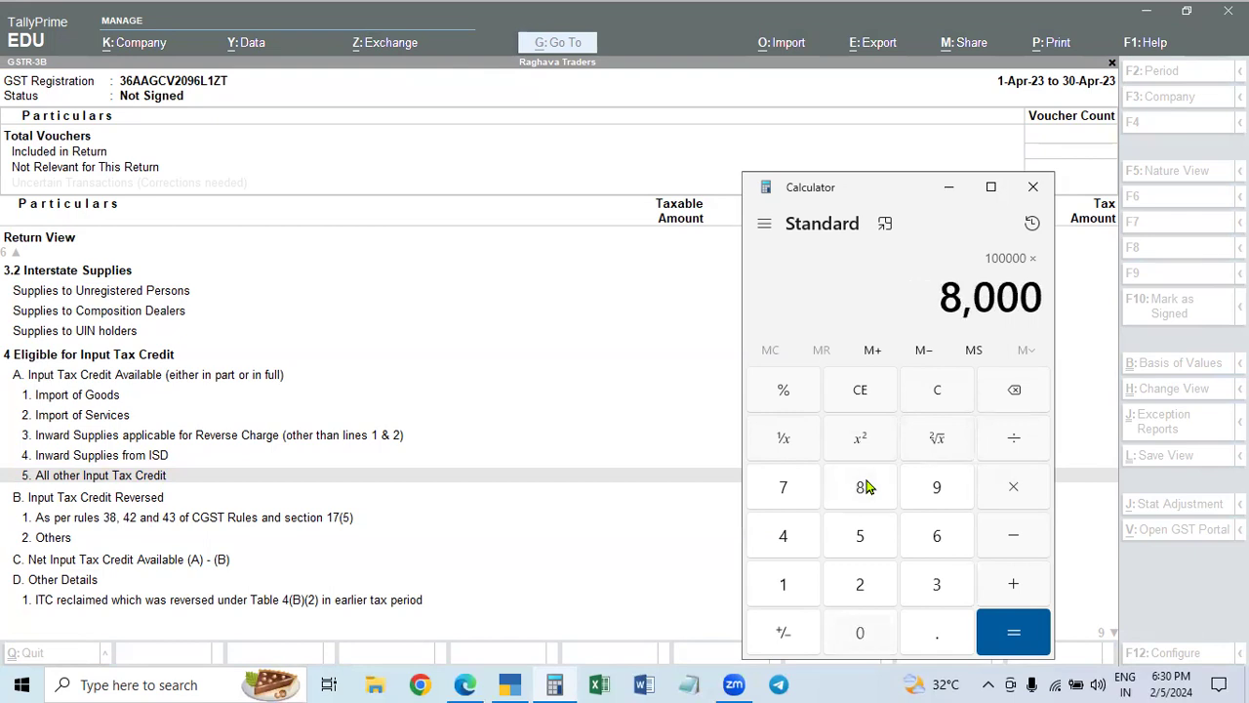
pyautogui.press('/')
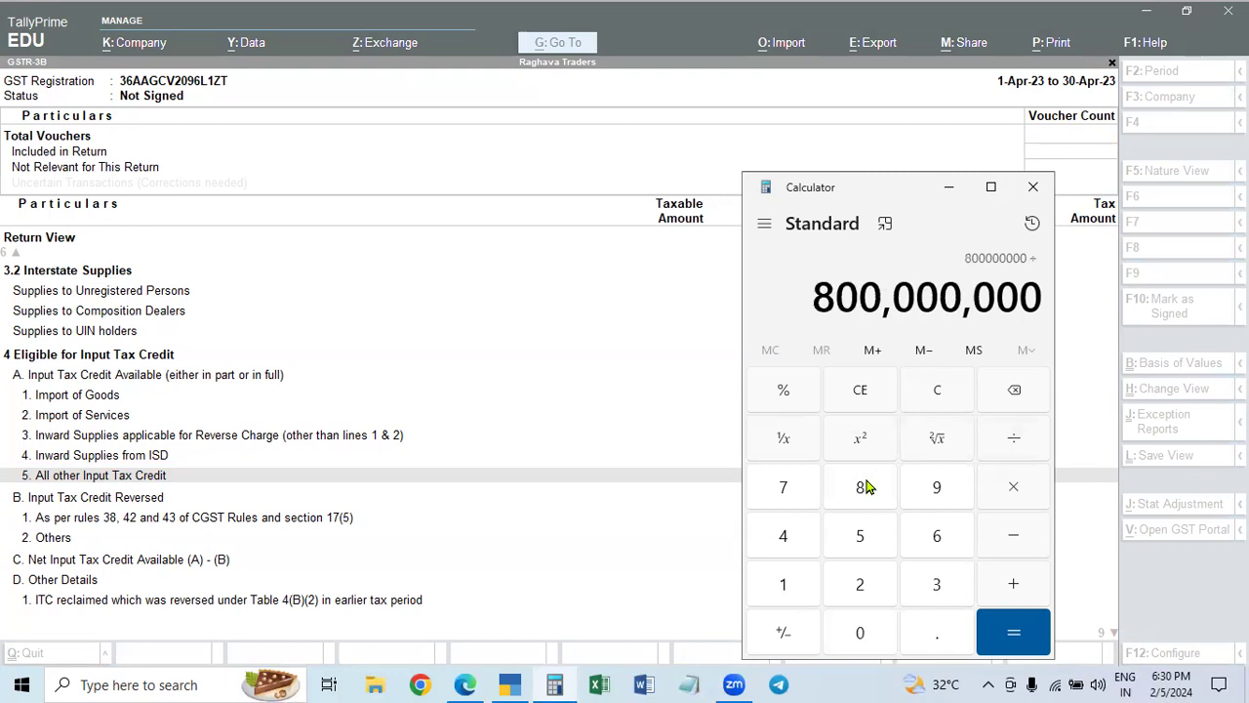
pyautogui.write('100000')
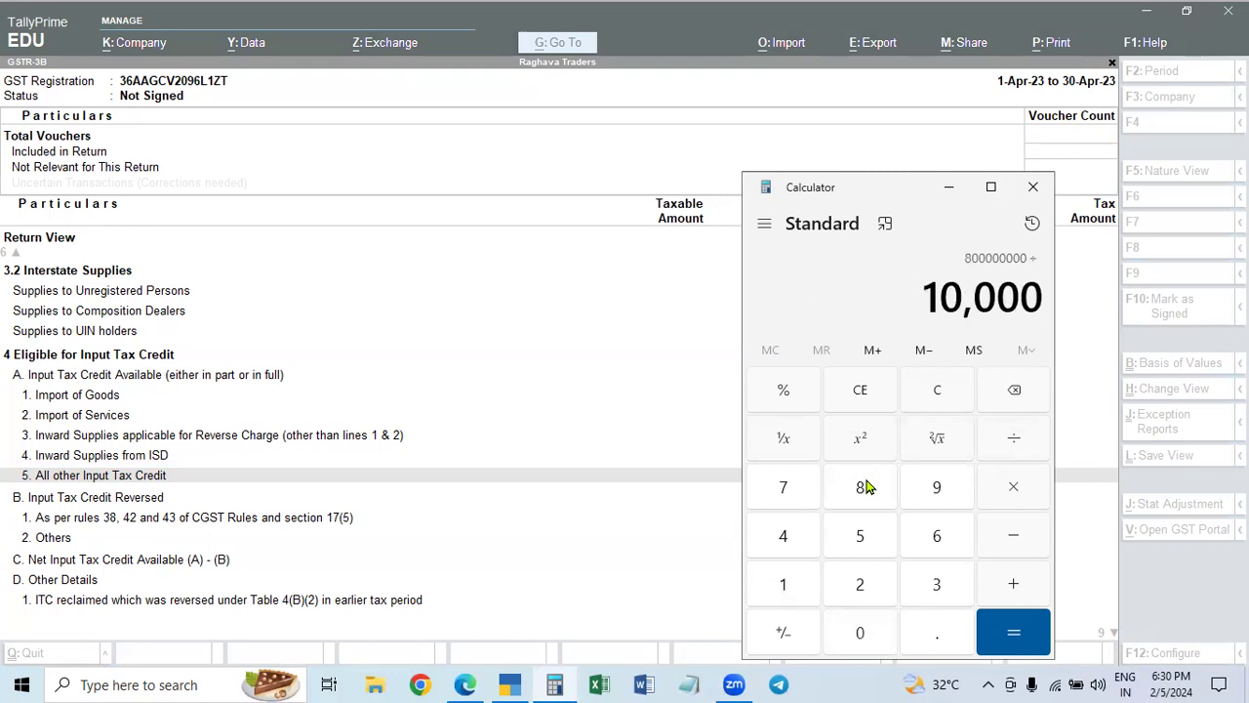
pyautogui.press('Return')
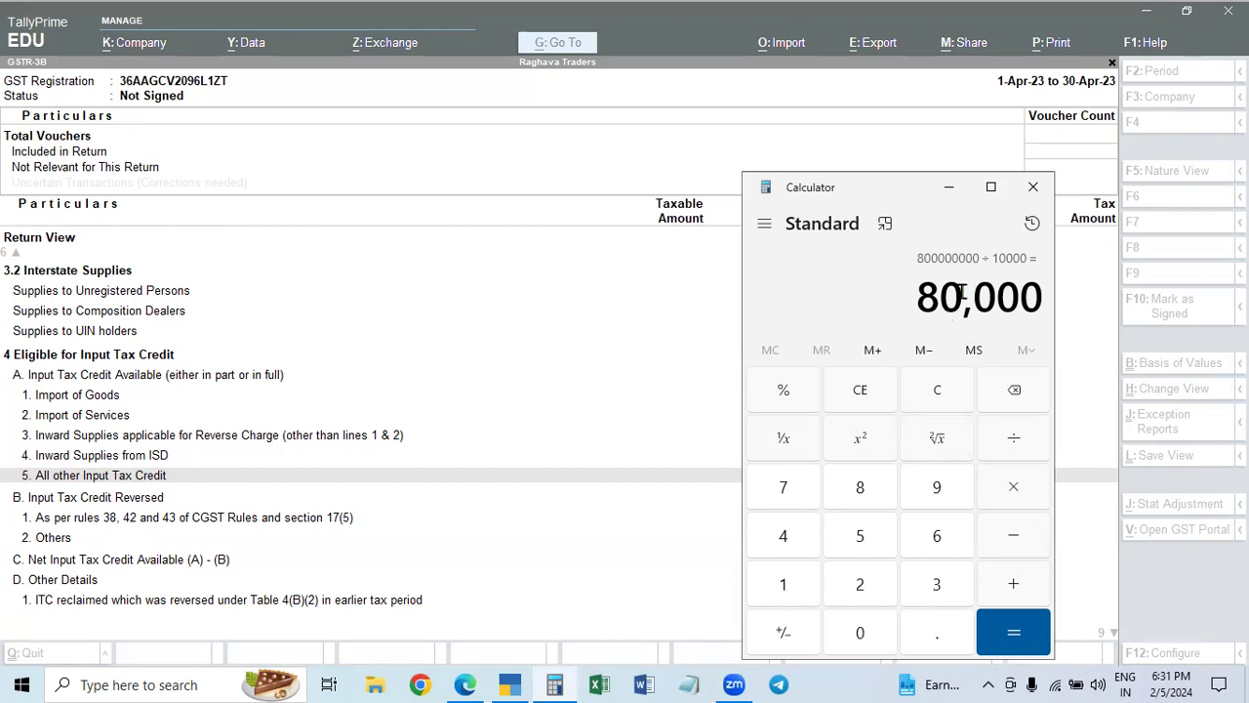
pyautogui.click(1033, 186)
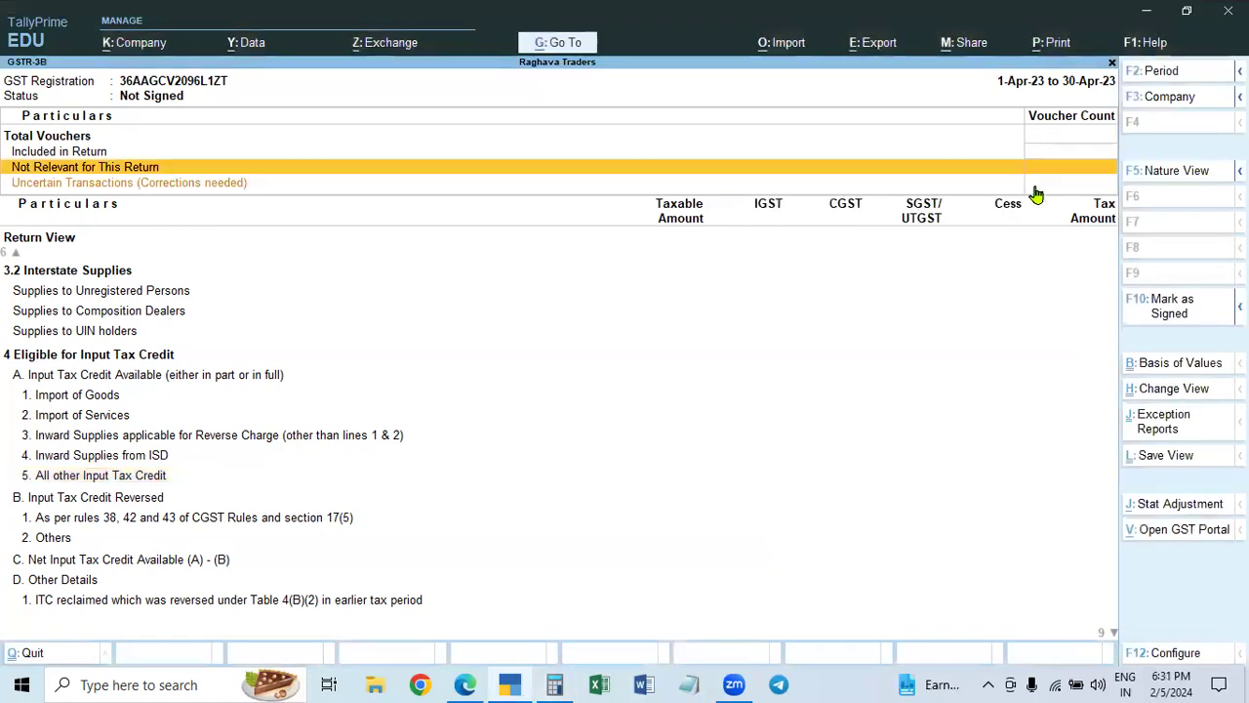
# Step: Compare the All other Input Tax Credit row with the rules 38, 42 and 43 reversal row, ending on Net Input Tax Credit Available
pyautogui.click(87, 478)
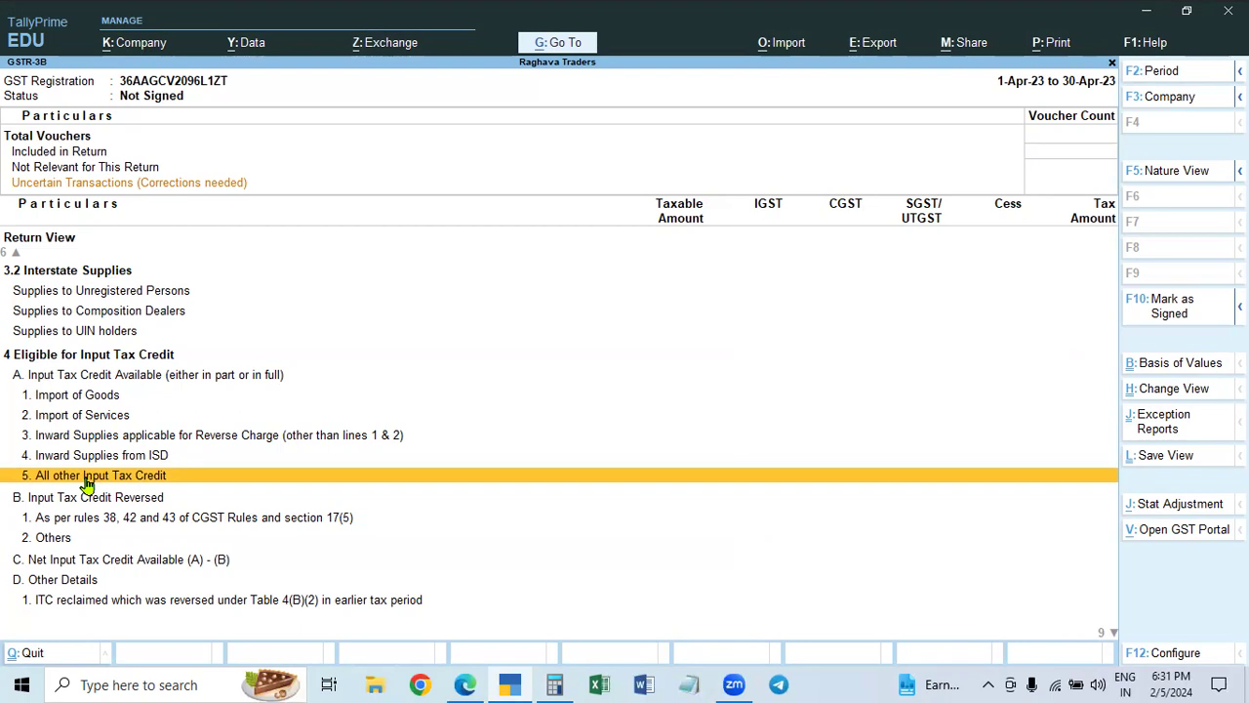
pyautogui.click(129, 521)
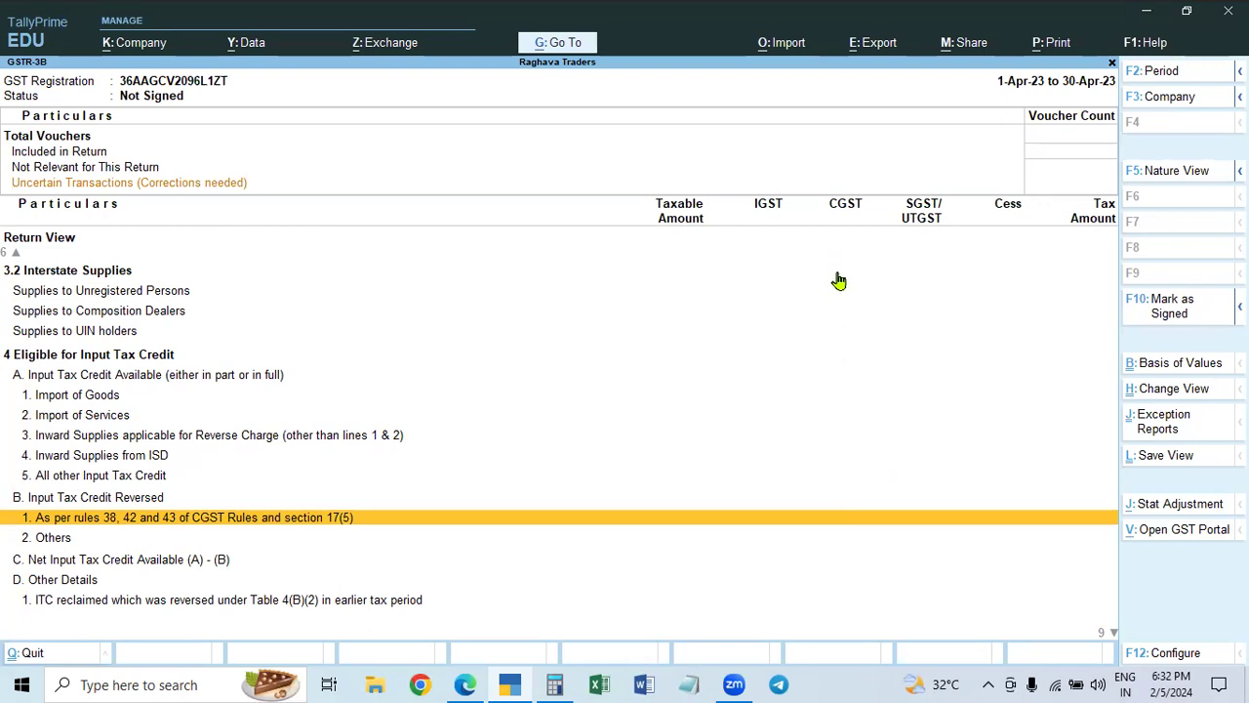
pyautogui.click(89, 478)
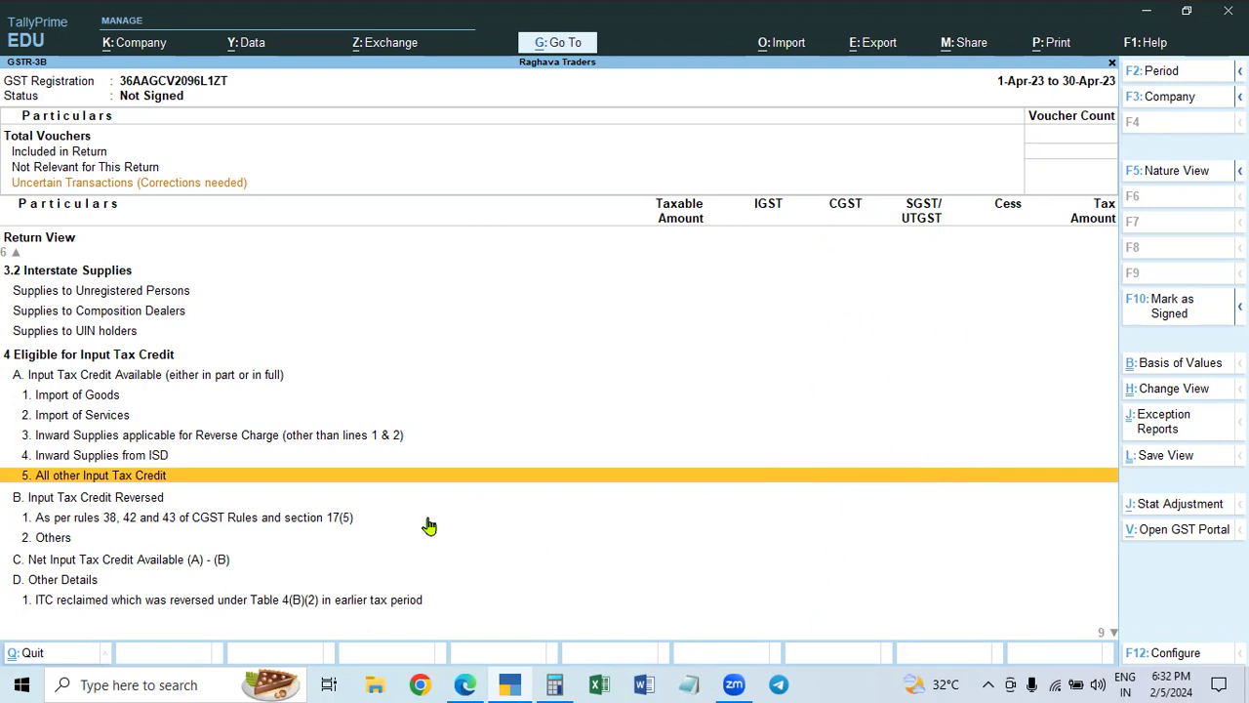
pyautogui.click(131, 525)
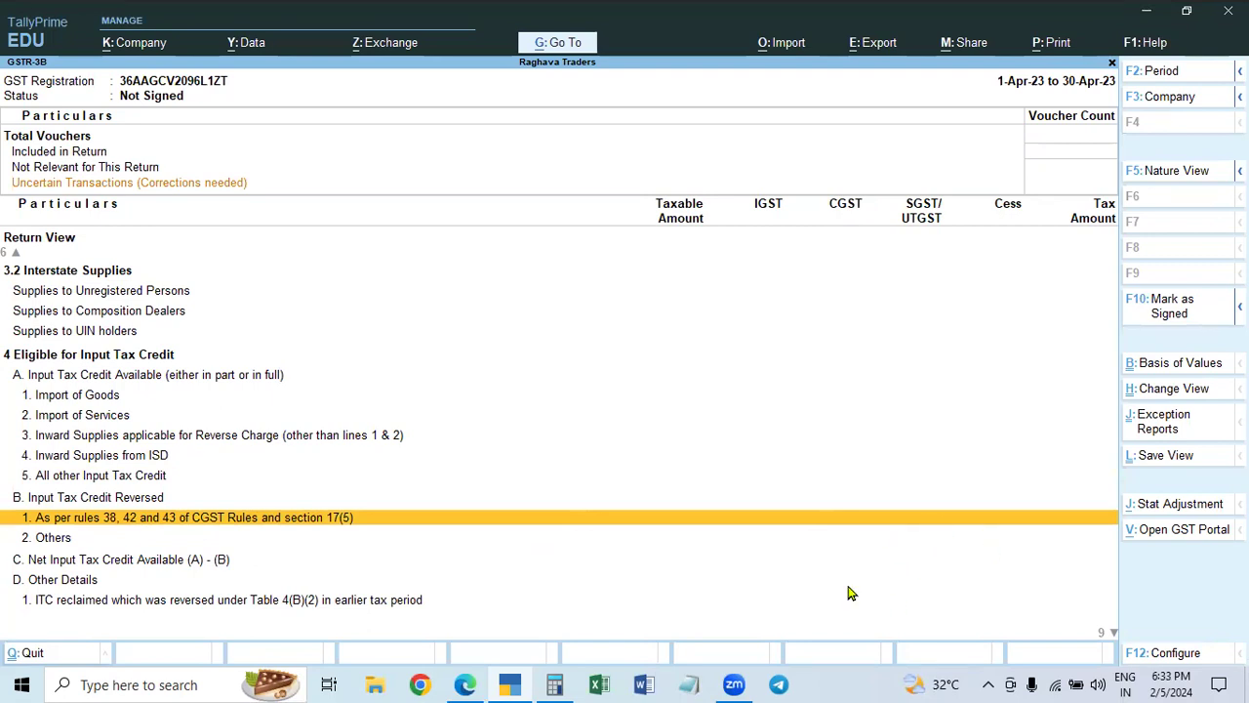
pyautogui.click(107, 563)
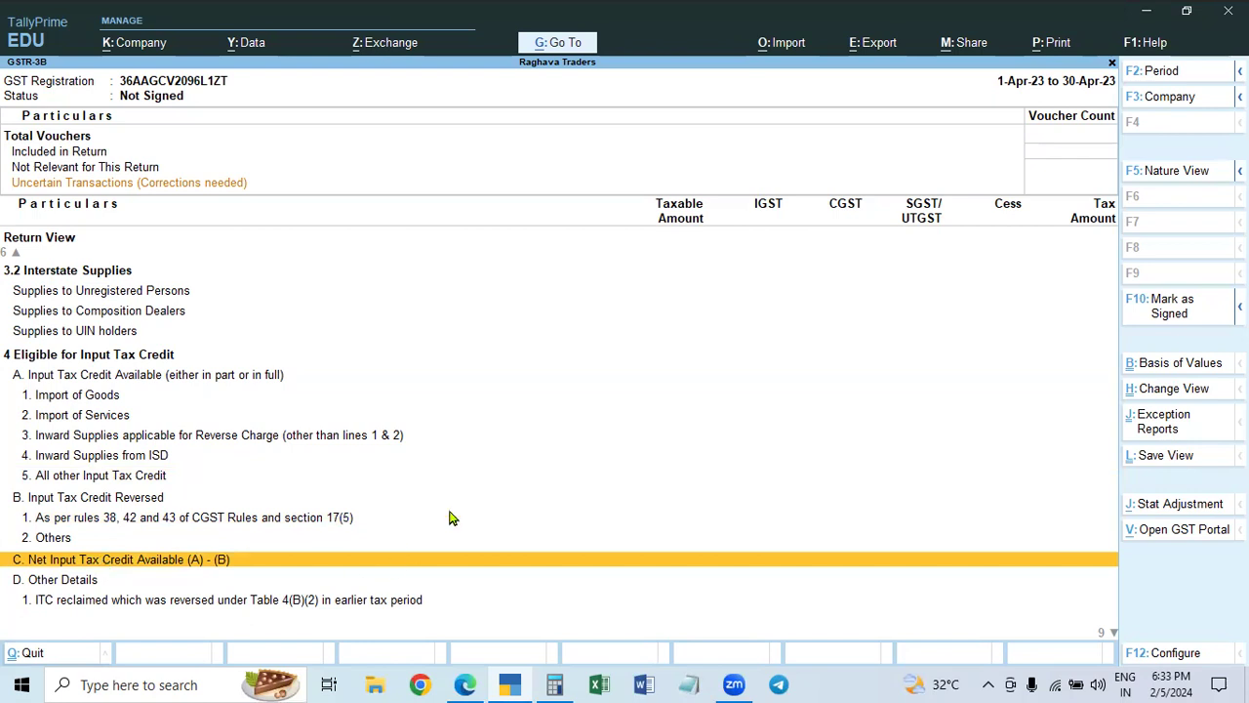
# Step: Leave the GSTR-3B report and the reports menus, and quit TallyPrime
pyautogui.press('Escape')
pyautogui.press('Escape')
pyautogui.press('Escape')
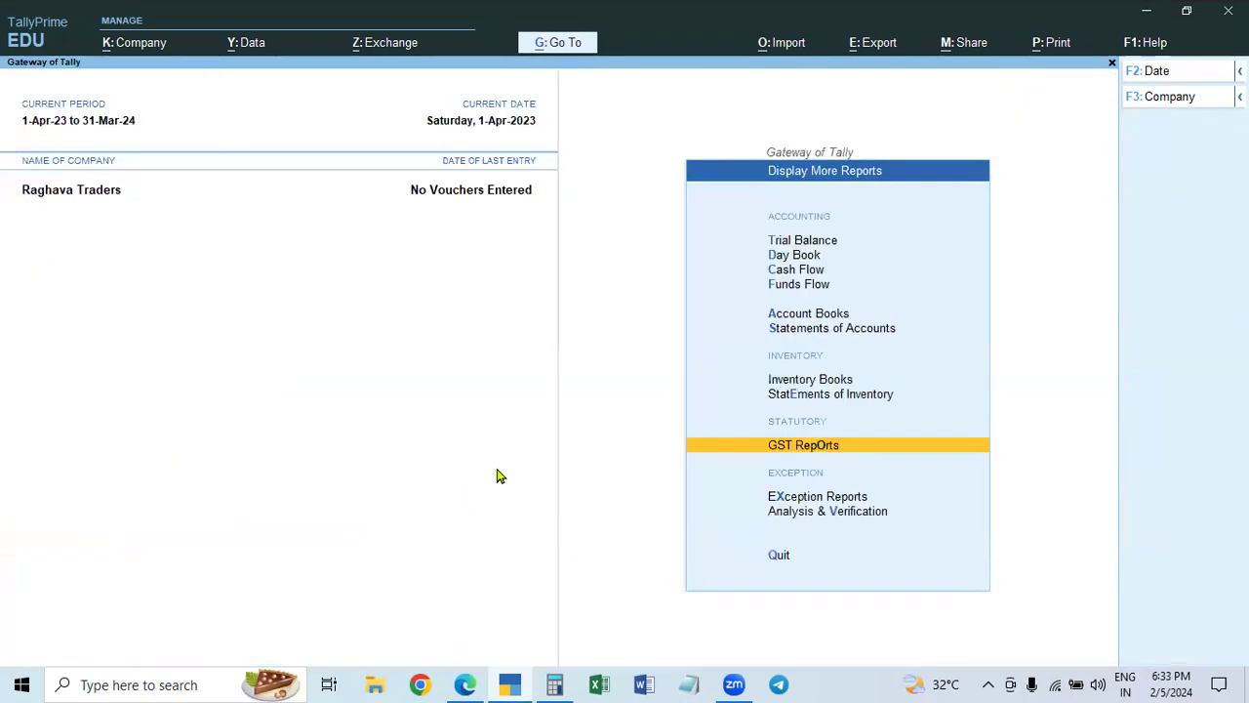
pyautogui.press('Escape')
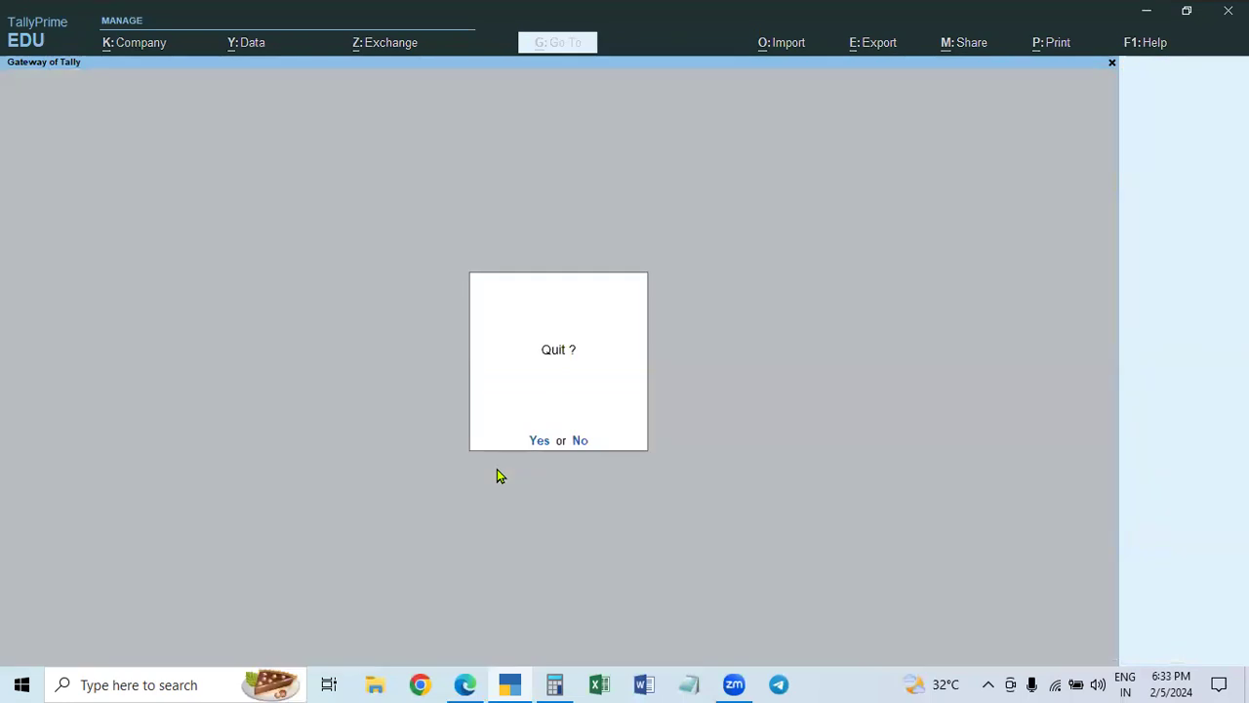
pyautogui.press('Return')
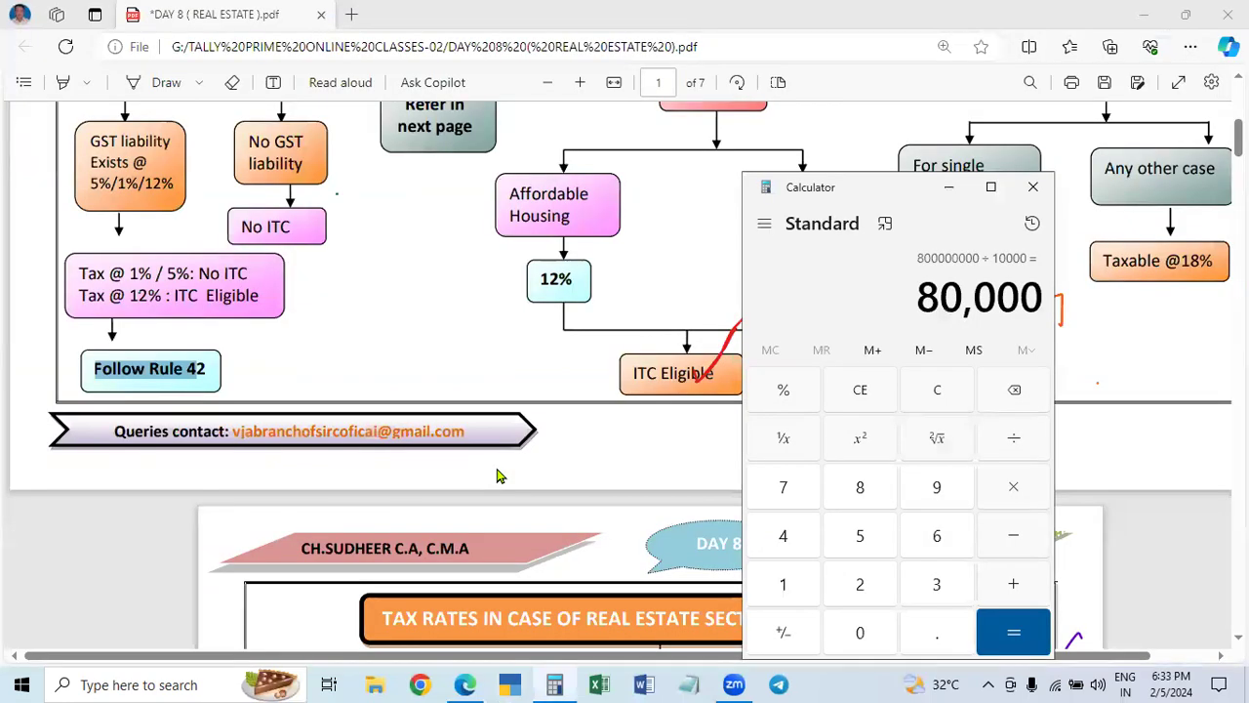
# Step: Close the calculator and view the real estate sector tax rates chart on page 2 of the PDF
pyautogui.click(1032, 186)
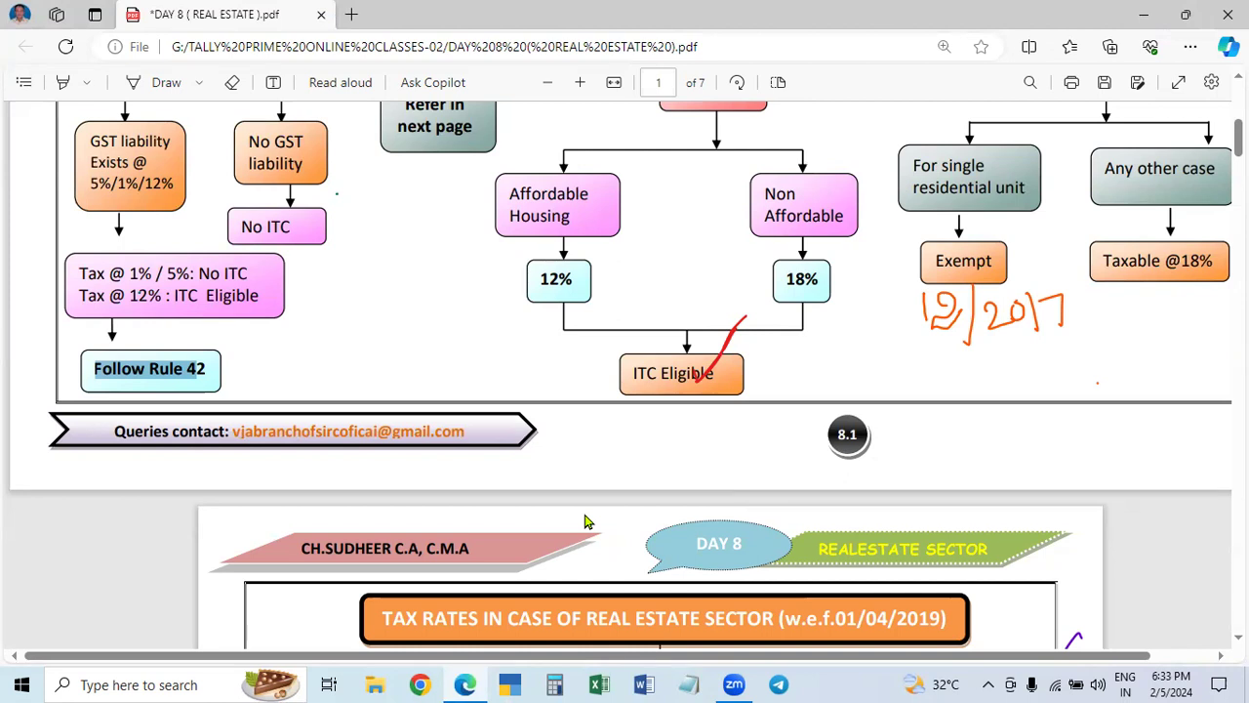
pyautogui.scroll(-5, 586, 522)
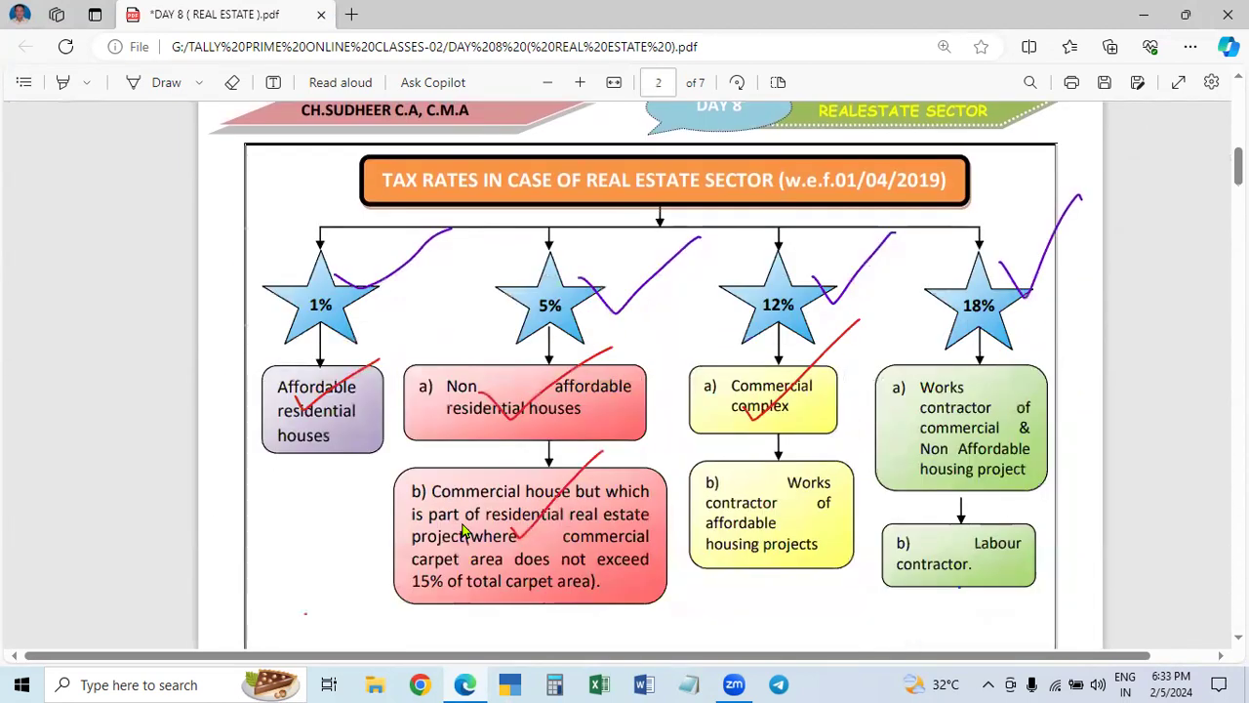